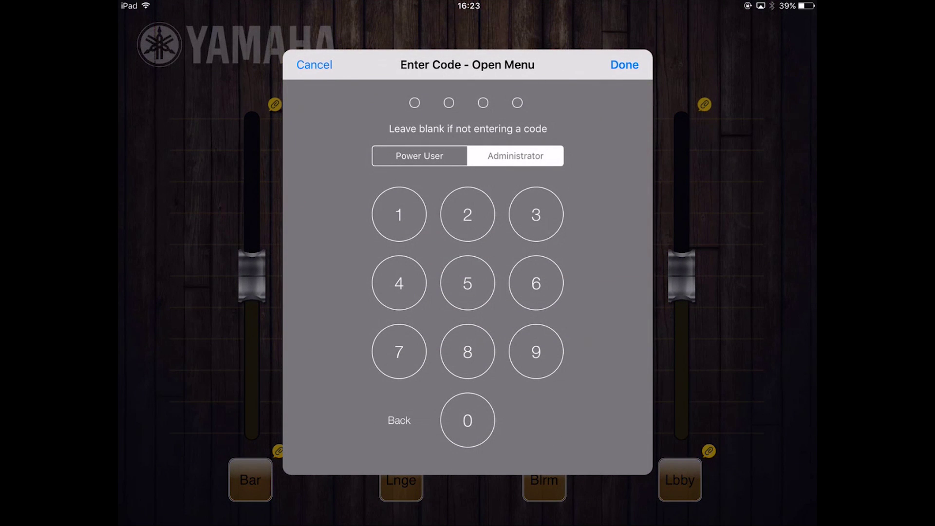
# Step: Close the Enter Code - Open Menu keypad without entering a code
pyautogui.click(624, 64)
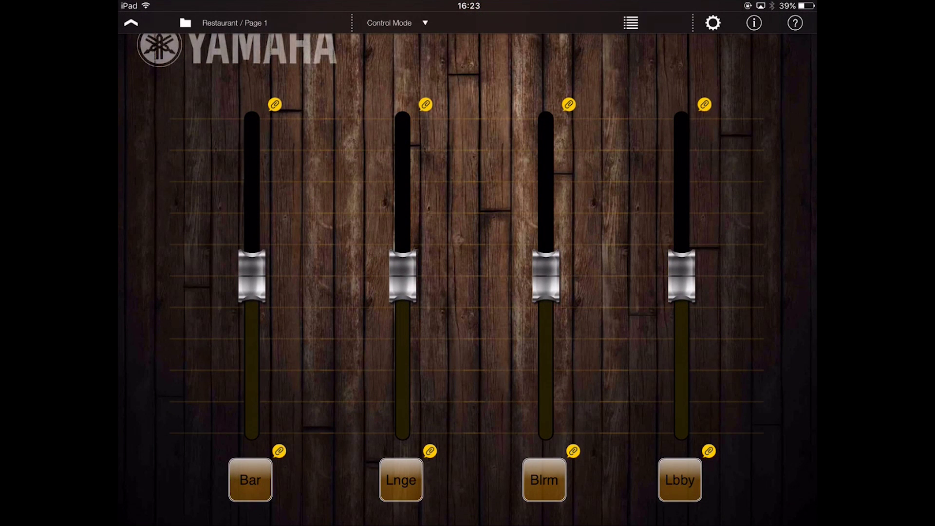
# Step: Switch the page to Design Mode and start a new device from the Devices list
pyautogui.click(398, 22)
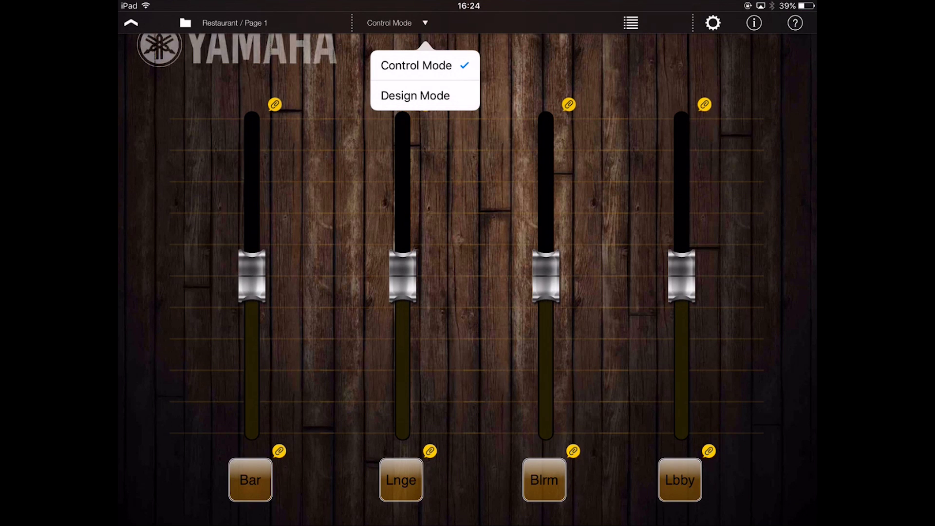
pyautogui.click(415, 96)
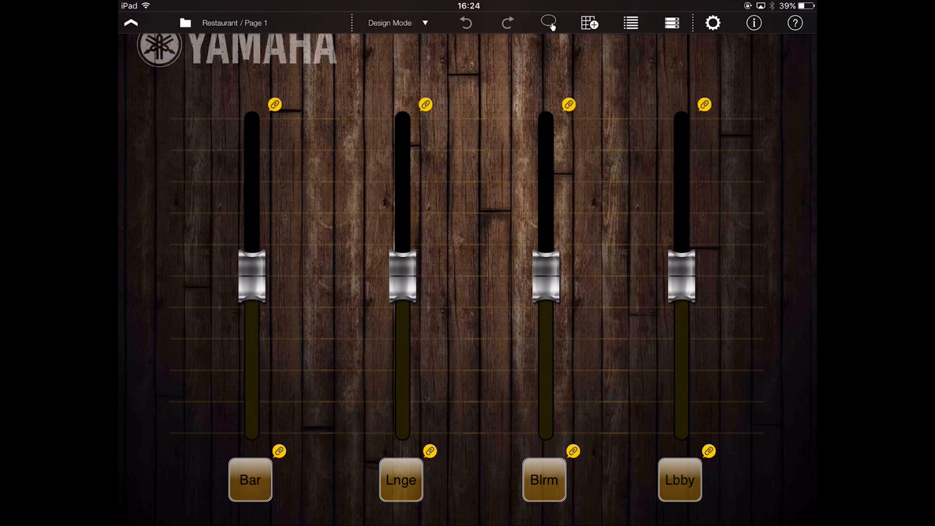
pyautogui.click(671, 23)
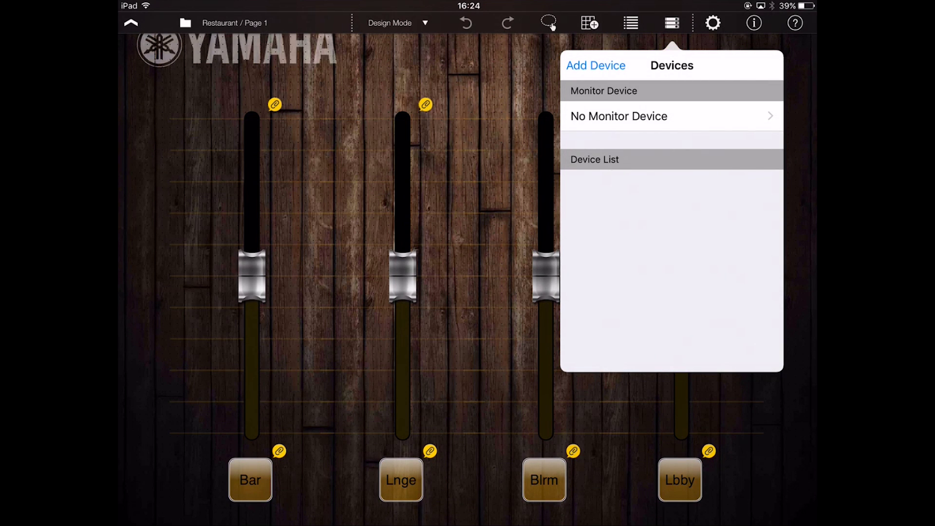
pyautogui.click(595, 64)
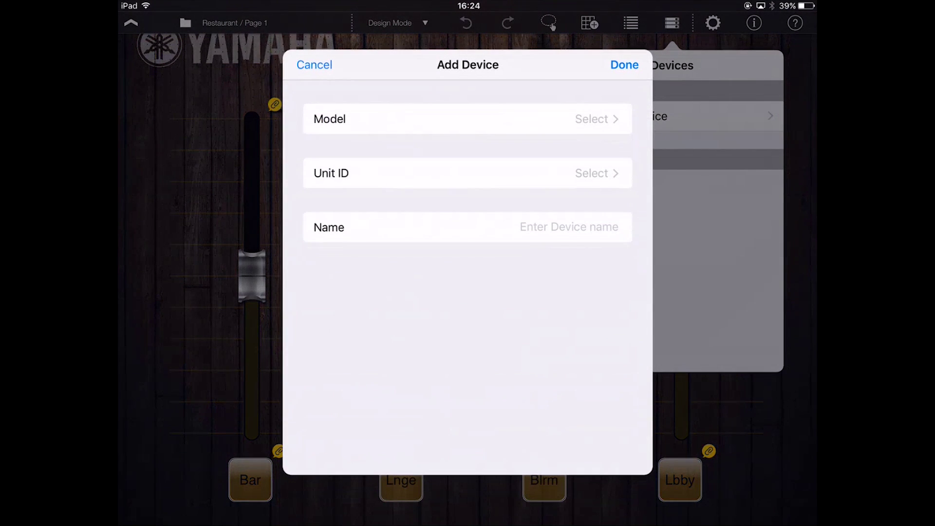
# Step: Fill in Add Device: model MRX7-D, setup list Restaurant.rcsl, name Test
pyautogui.click(595, 119)
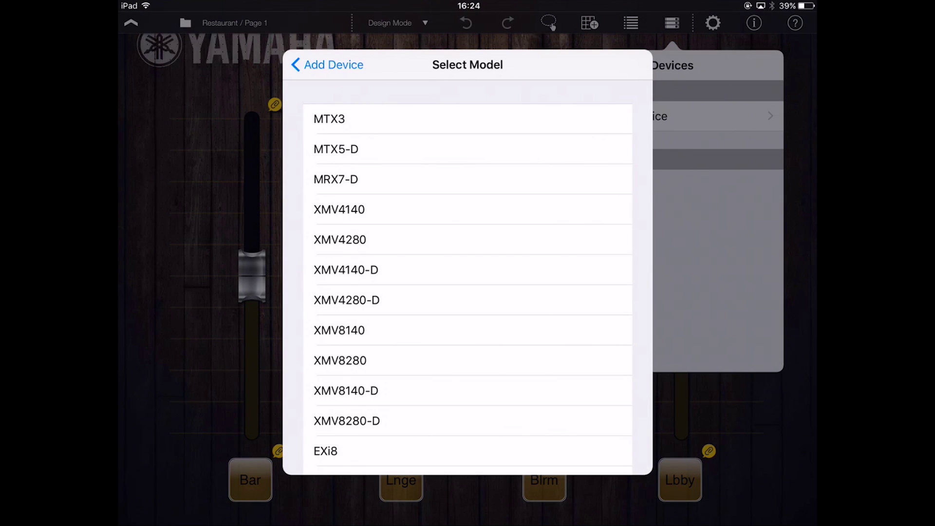
pyautogui.click(336, 179)
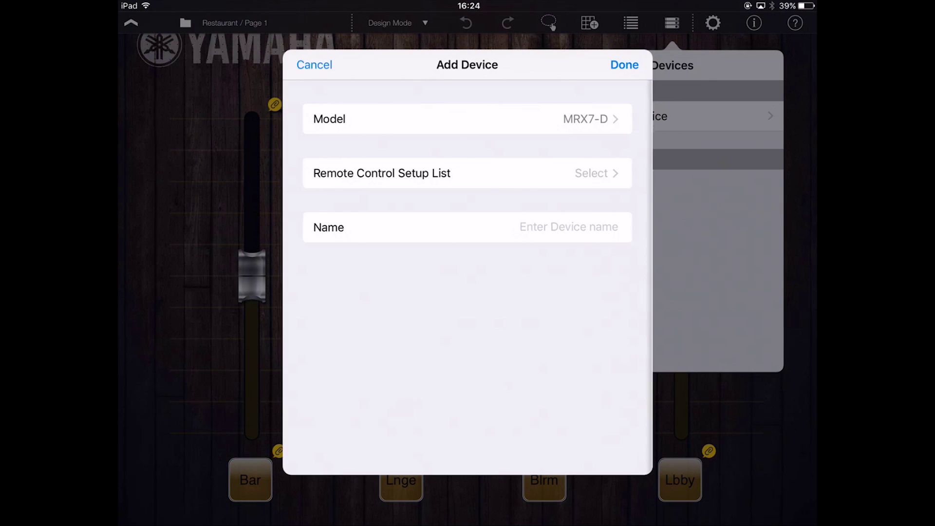
pyautogui.click(595, 174)
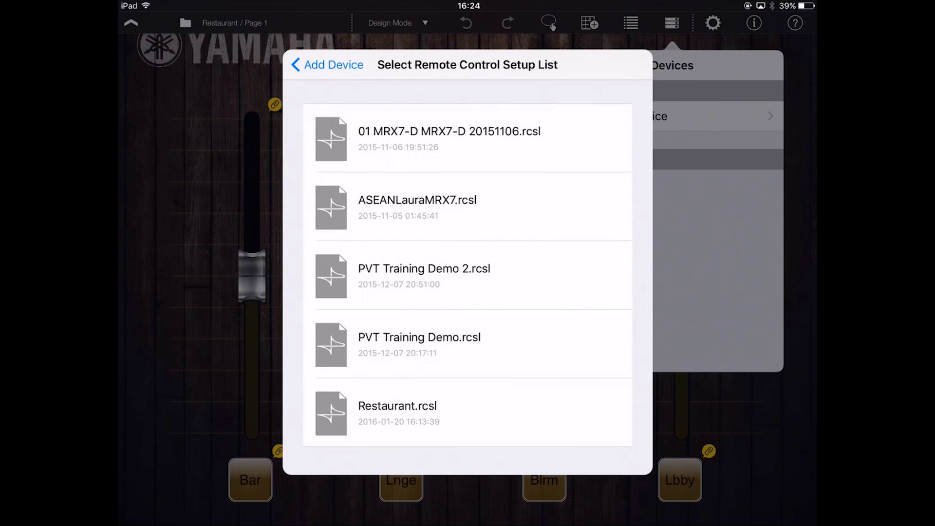
pyautogui.scroll(-2, 468, 266)
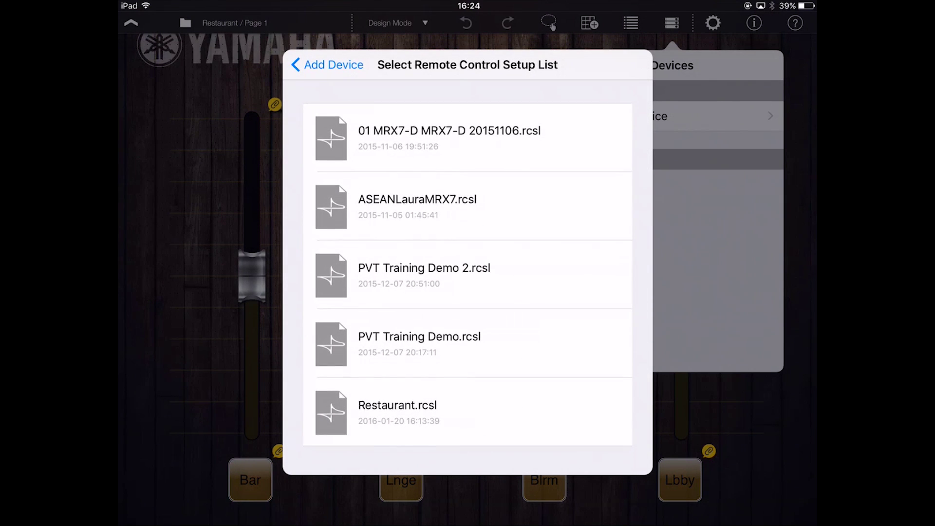
pyautogui.click(397, 409)
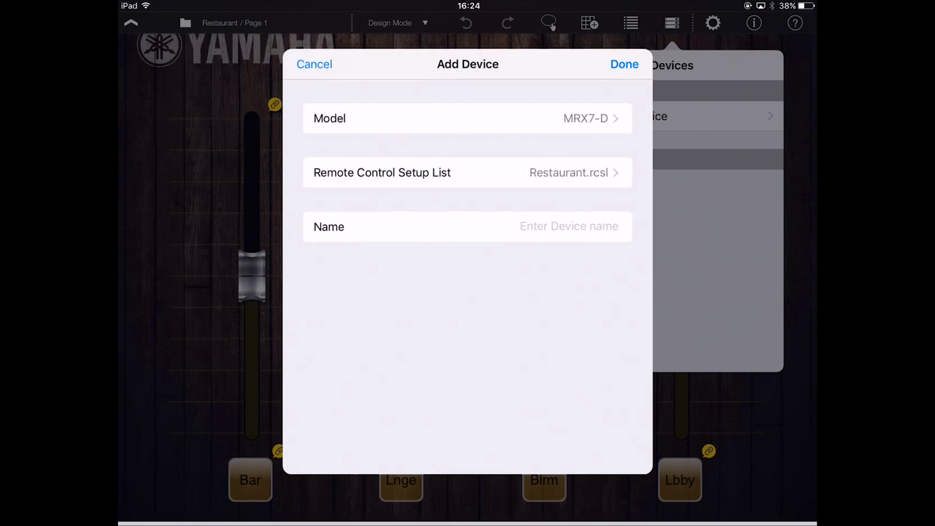
pyautogui.click(468, 192)
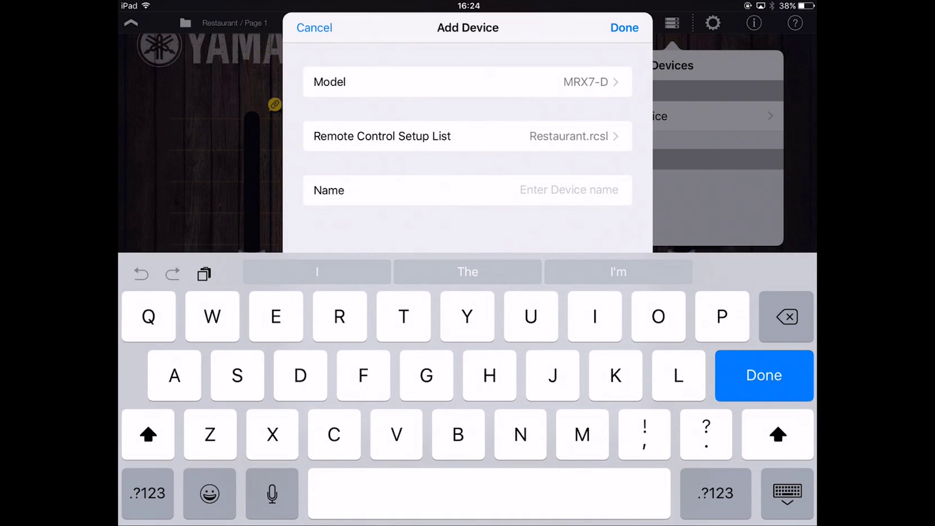
pyautogui.click(403, 317)
pyautogui.write('est')
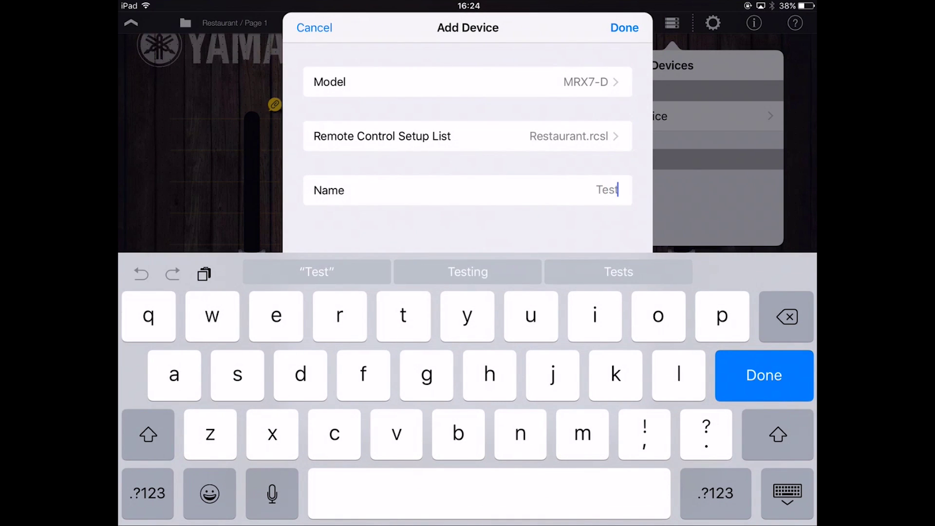
pyautogui.click(763, 374)
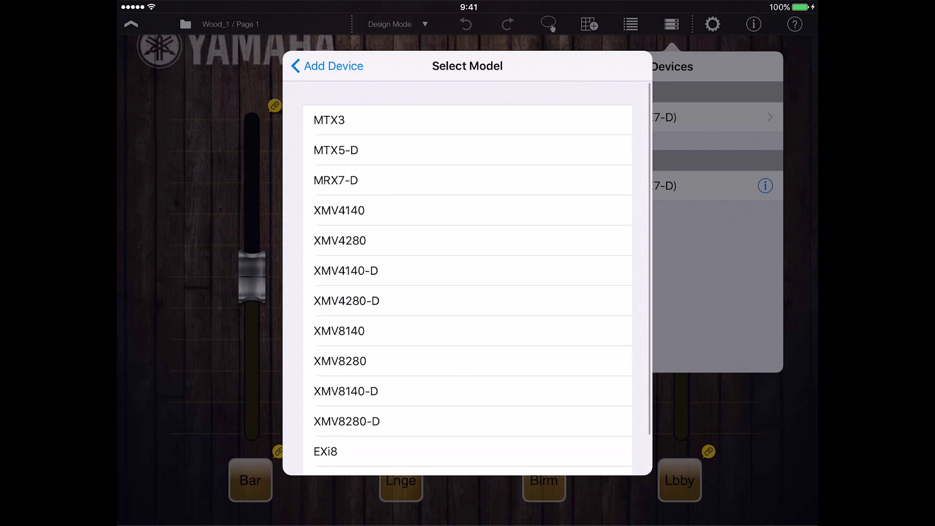
# Step: Create device Test2 as an MTX5-D with unit ID 02
pyautogui.click(336, 150)
pyautogui.click(467, 174)
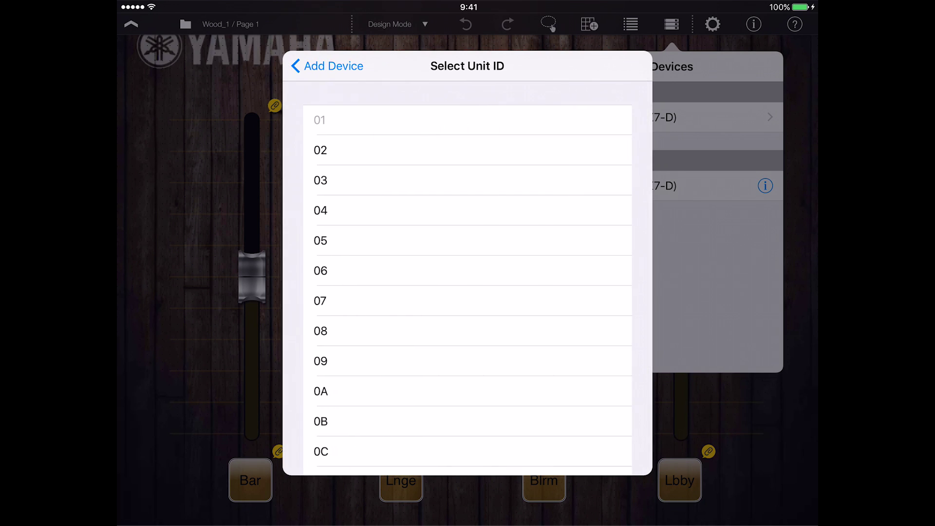
pyautogui.click(468, 150)
pyautogui.click(467, 228)
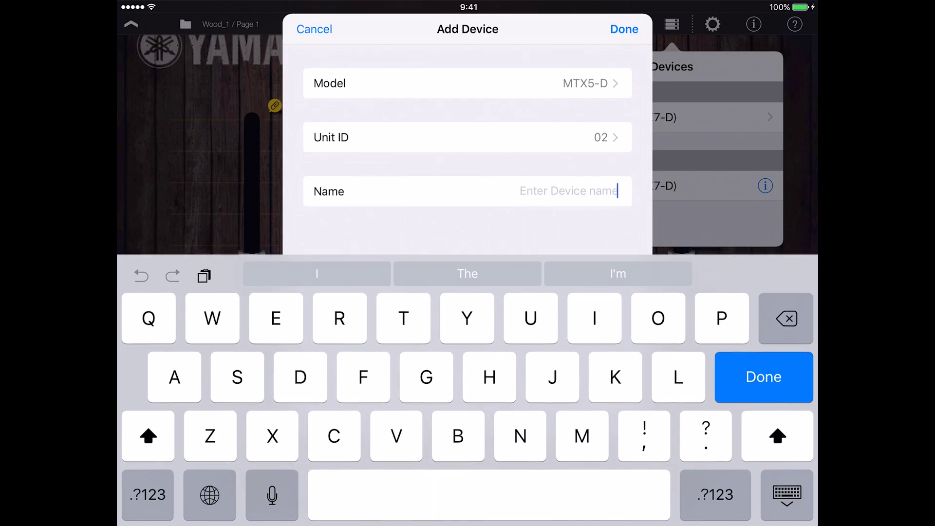
pyautogui.write('Tes')
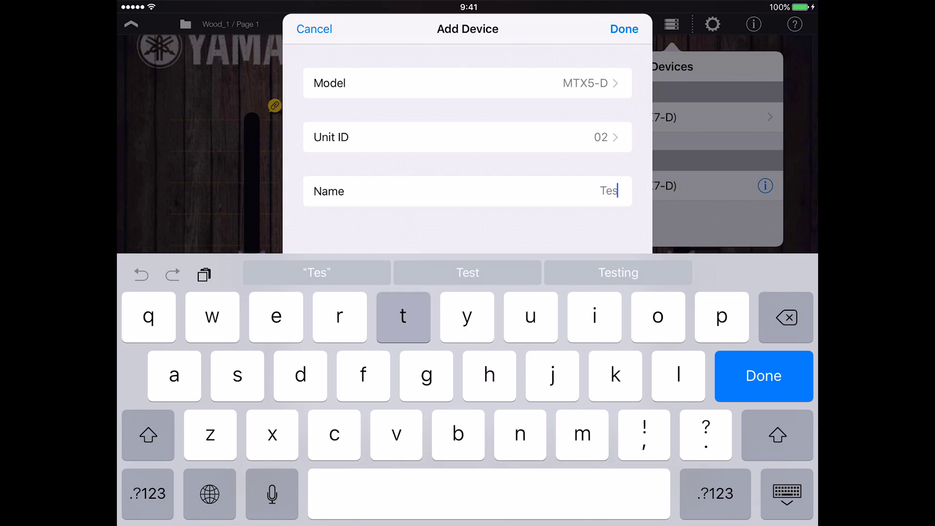
pyautogui.write('t2')
pyautogui.press('Return')
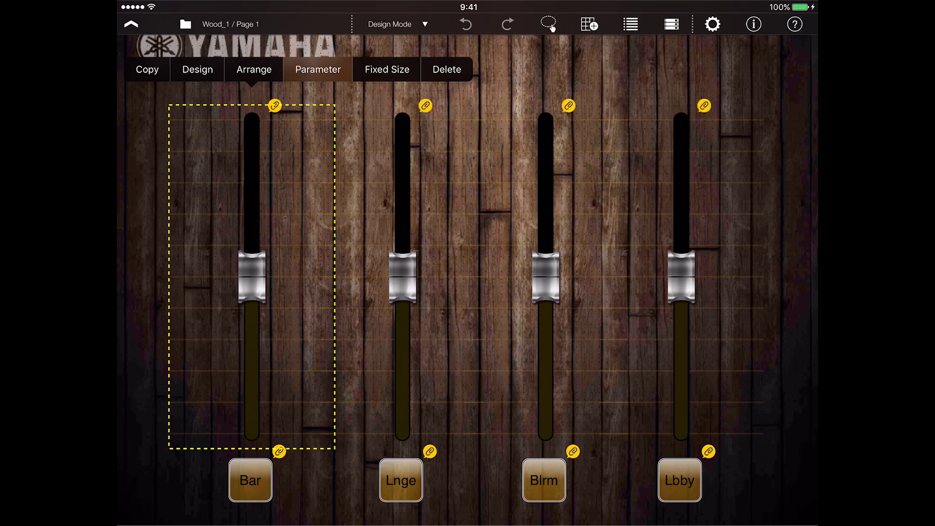
# Step: Link the Bar fader to Test (ID:01 MRX7-D) Ch01:Level
pyautogui.click(318, 69)
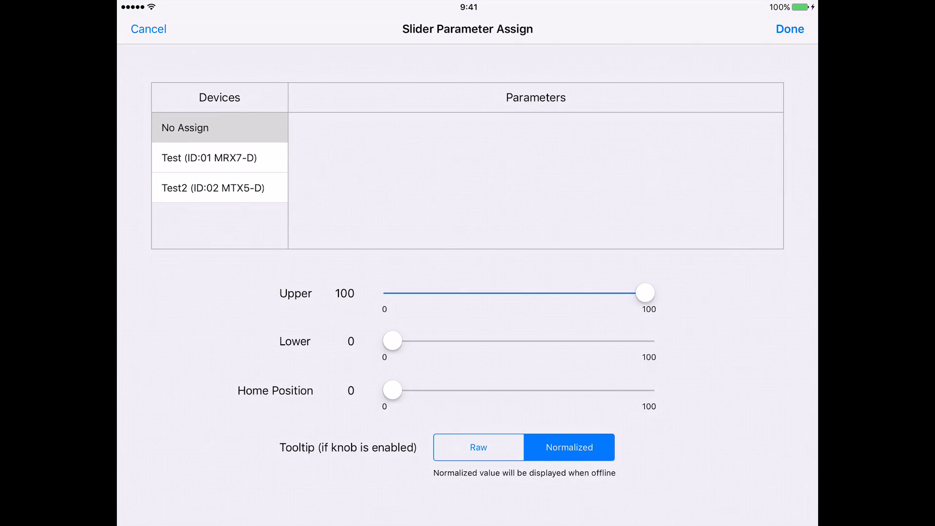
pyautogui.click(209, 158)
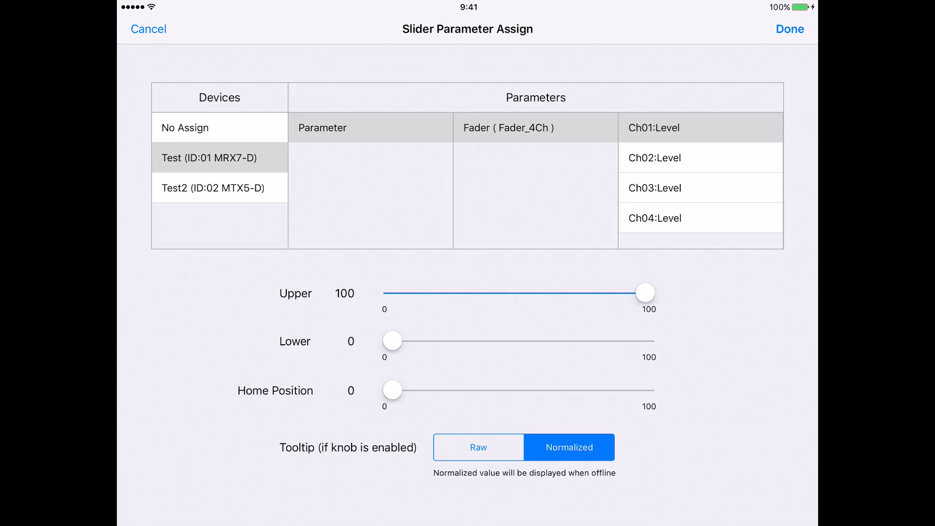
pyautogui.click(790, 29)
pyautogui.click(402, 278)
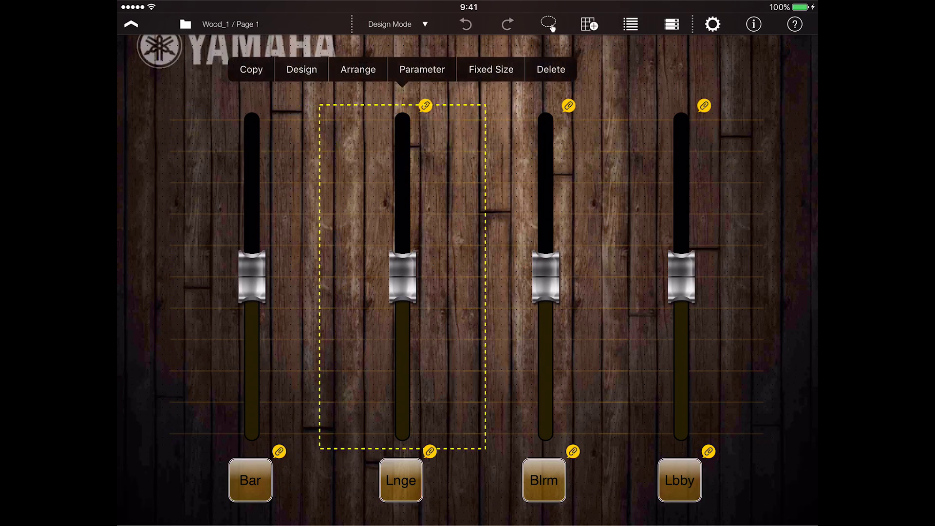
# Step: Assign the Lnge fader to the Test MRX7-D's Ch02:Level
pyautogui.click(422, 70)
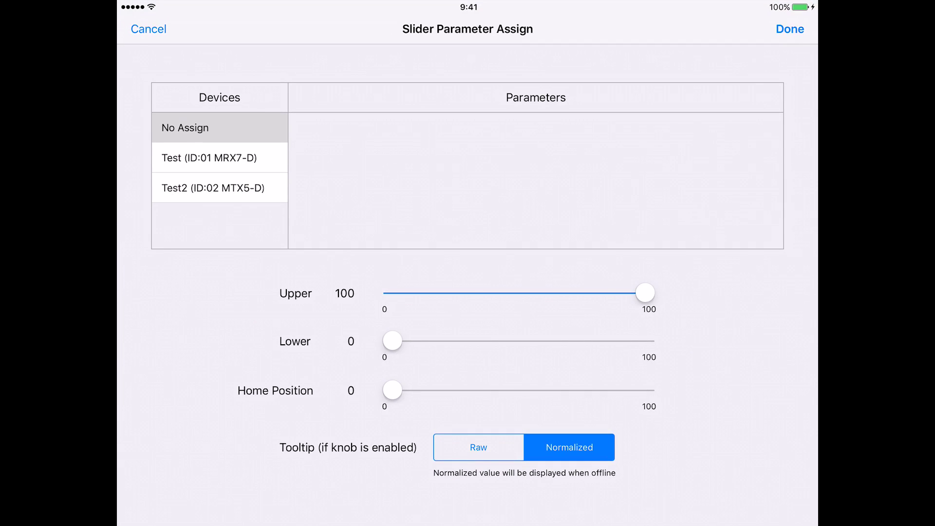
pyautogui.click(209, 158)
pyautogui.click(700, 158)
pyautogui.click(790, 28)
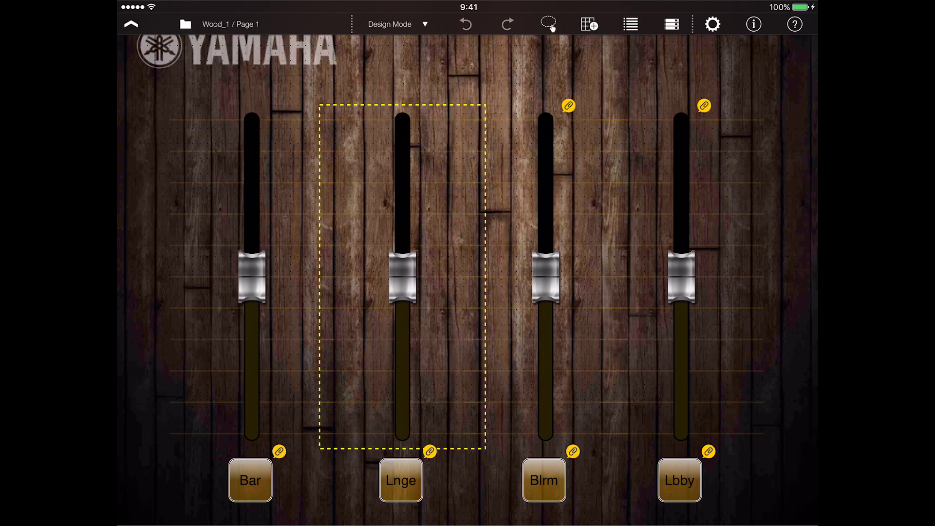
# Step: Assign the Blrm fader to a Level parameter of Test2 (ID:02 MTX5-D)
pyautogui.click(546, 278)
pyautogui.click(563, 70)
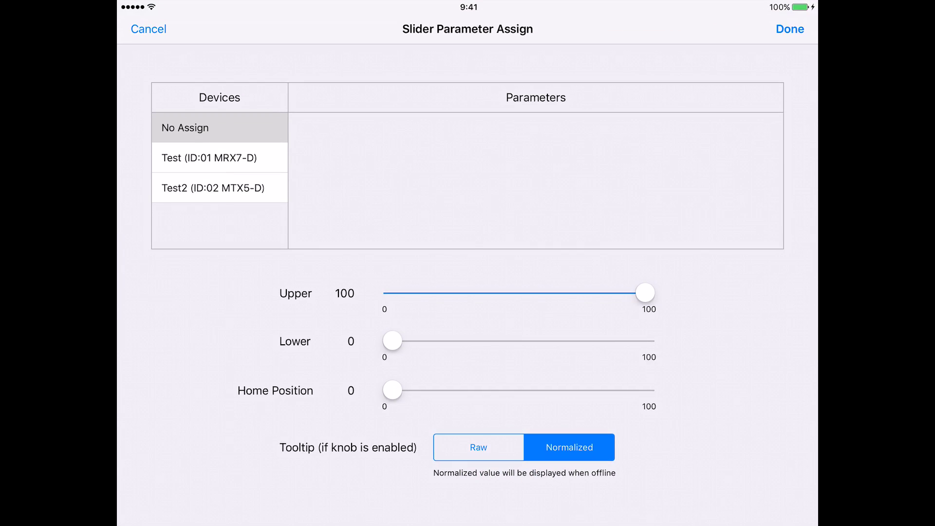
pyautogui.click(213, 188)
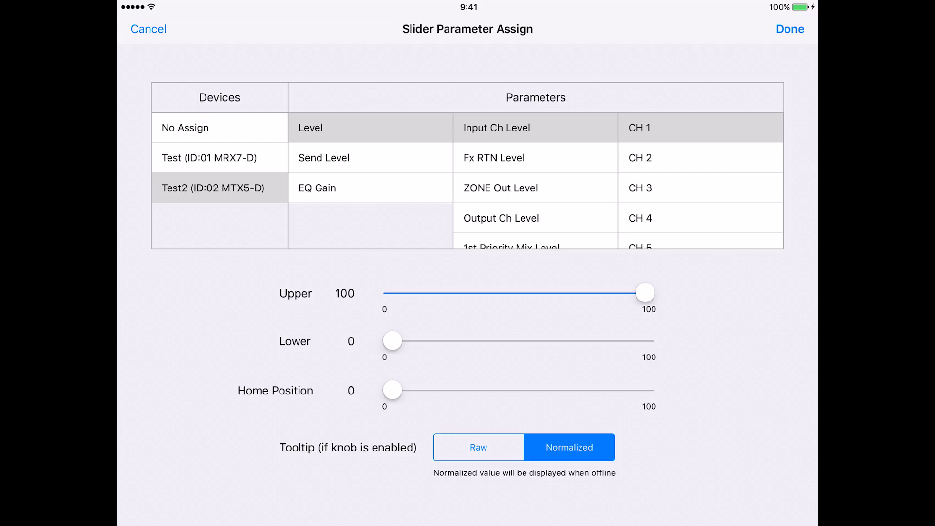
pyautogui.click(322, 157)
pyautogui.click(317, 188)
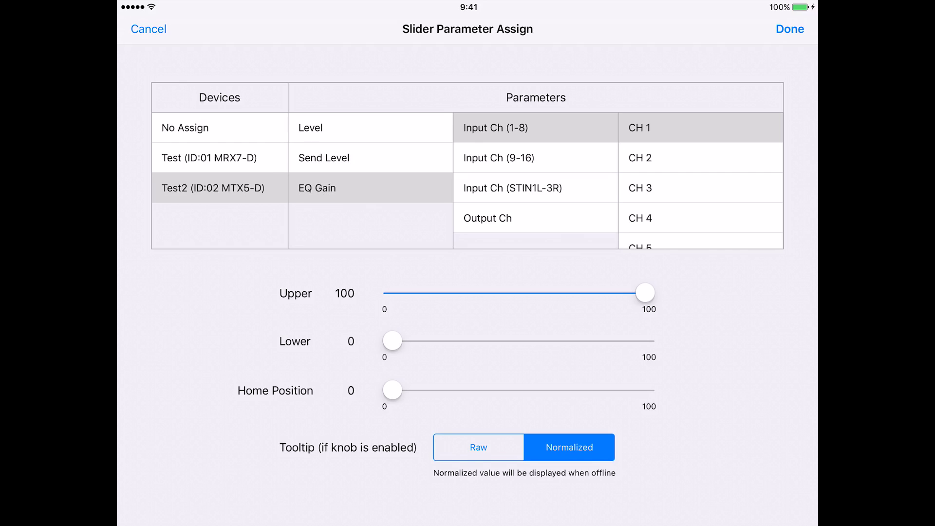
pyautogui.click(321, 157)
pyautogui.click(314, 128)
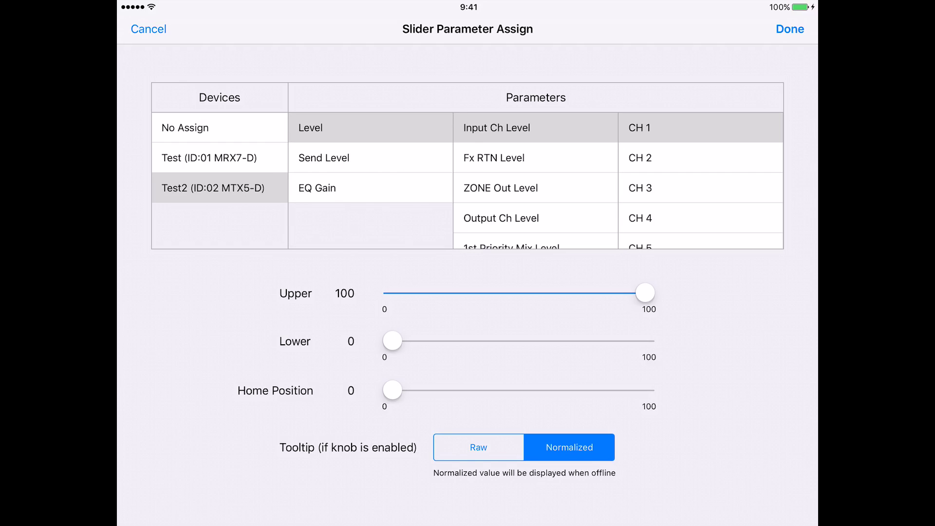
pyautogui.click(790, 28)
# Step: Assign the Lbby fader to a parameter of Test2 (ID:02 MTX5-D)
pyautogui.click(681, 278)
pyautogui.click(656, 70)
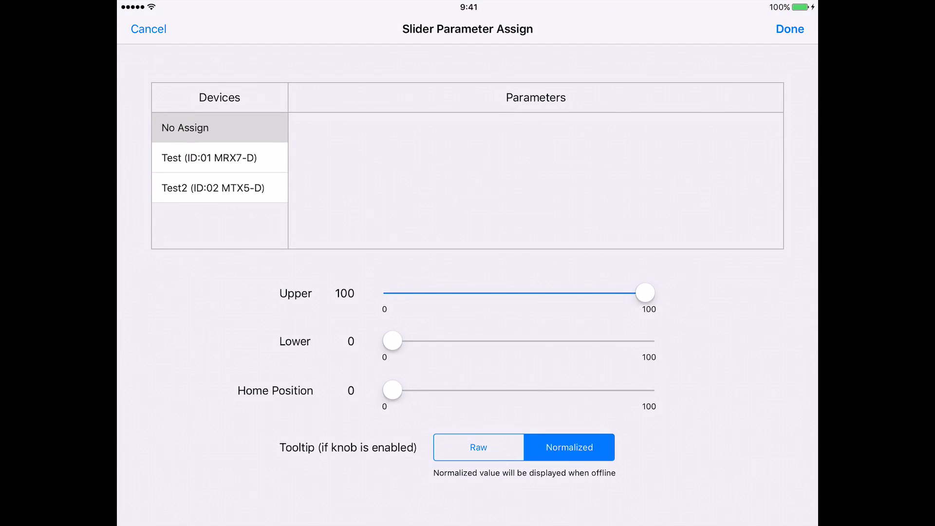
pyautogui.click(209, 157)
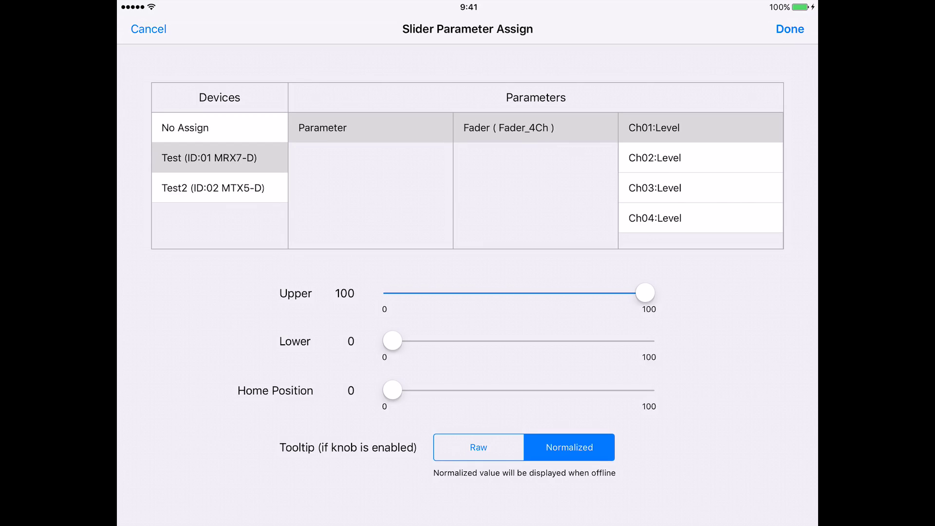
pyautogui.click(213, 188)
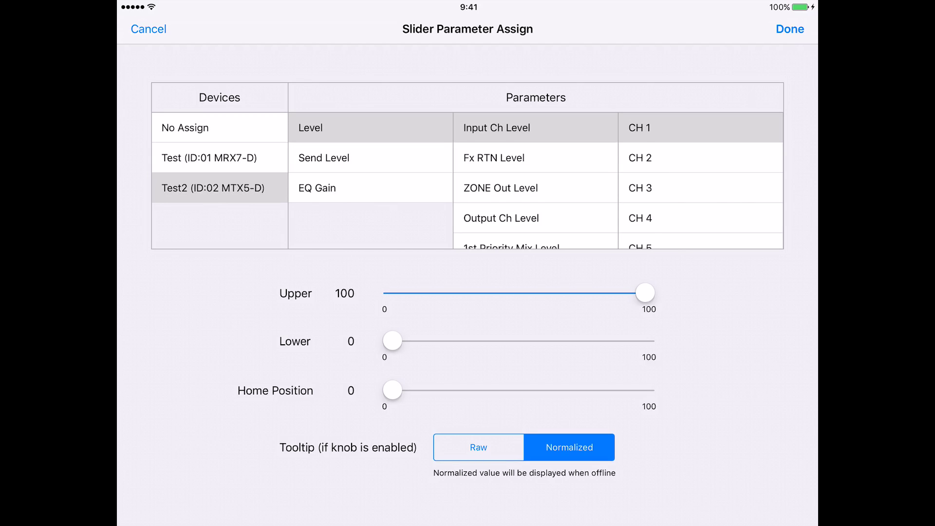
pyautogui.click(789, 28)
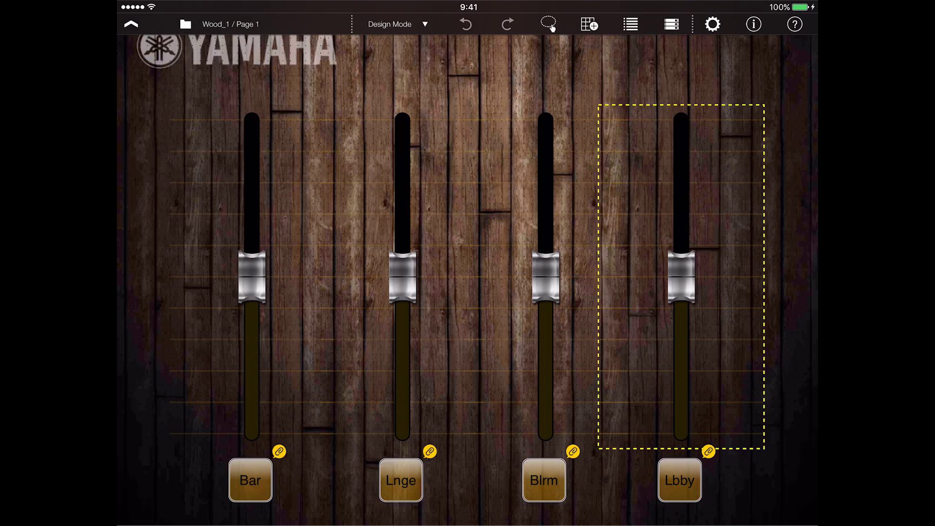
pyautogui.click(250, 480)
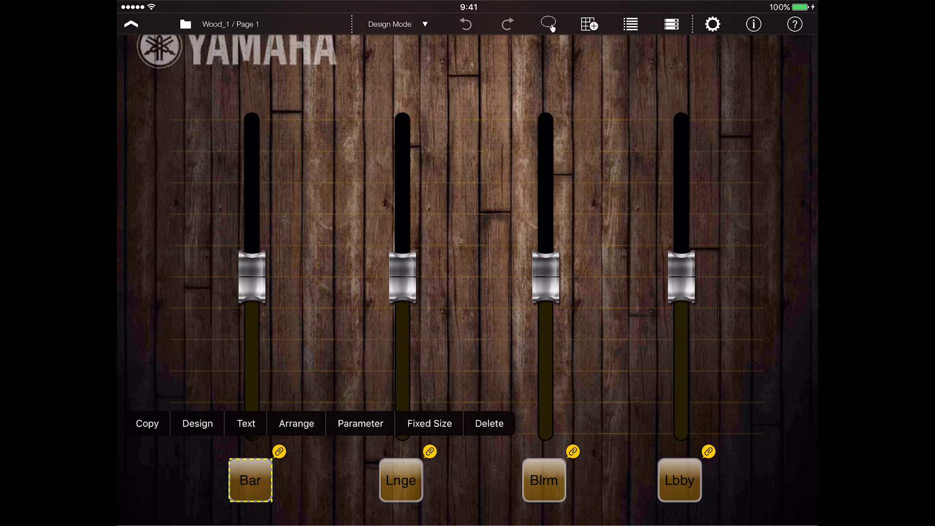
pyautogui.click(360, 423)
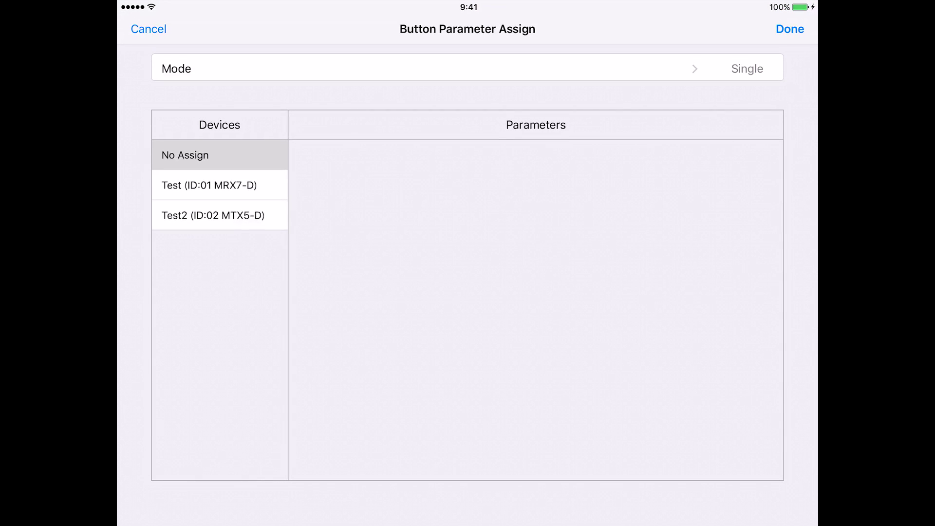
pyautogui.click(747, 68)
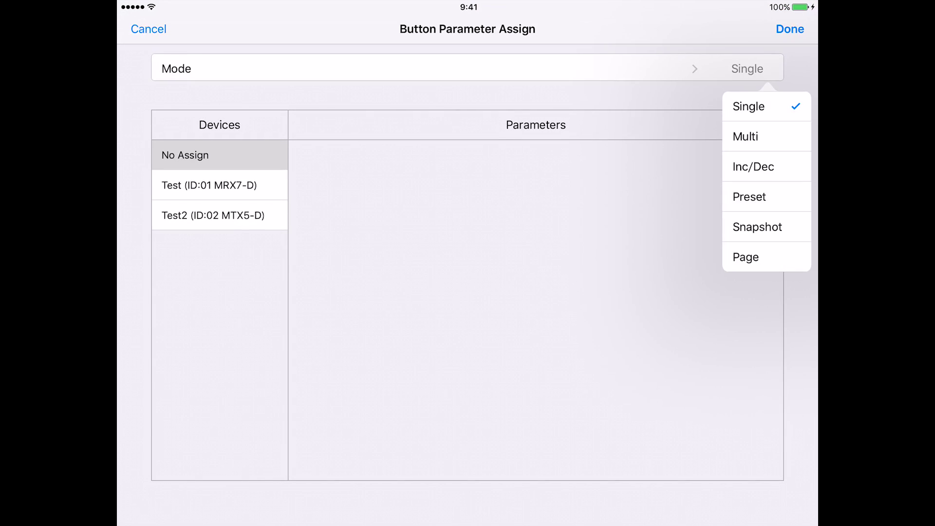
pyautogui.click(745, 136)
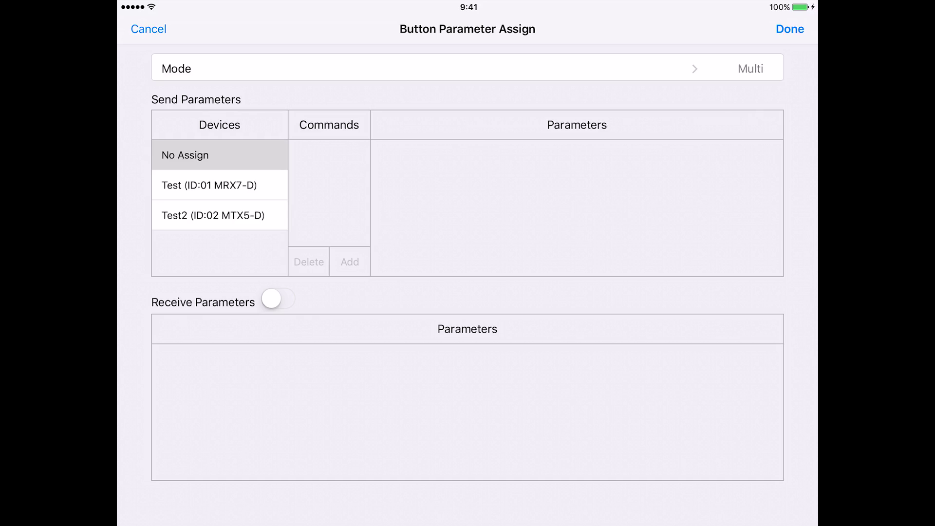
pyautogui.click(751, 68)
pyautogui.click(754, 167)
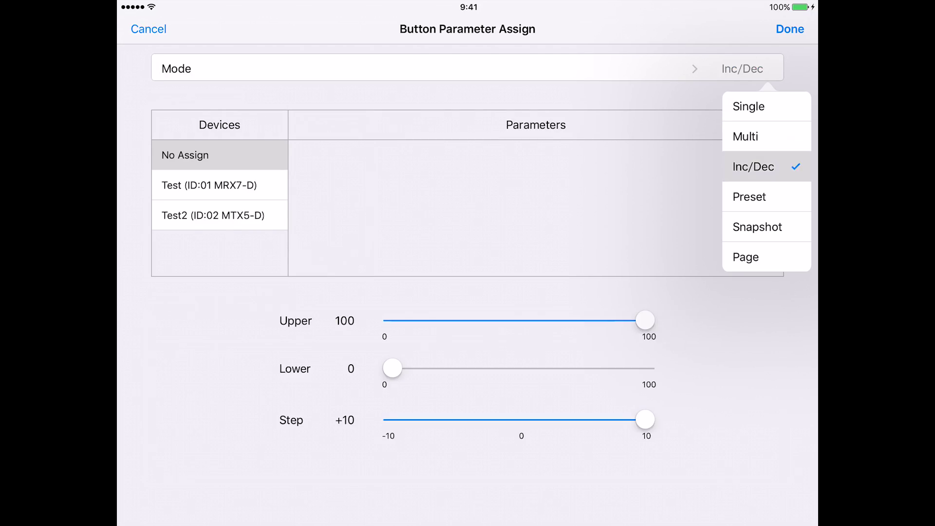
pyautogui.click(743, 68)
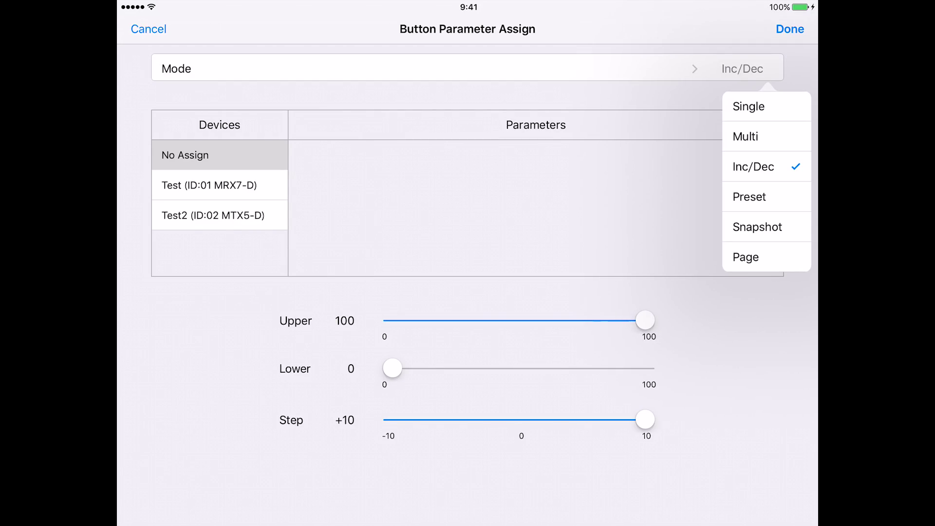
pyautogui.click(749, 197)
pyautogui.click(746, 68)
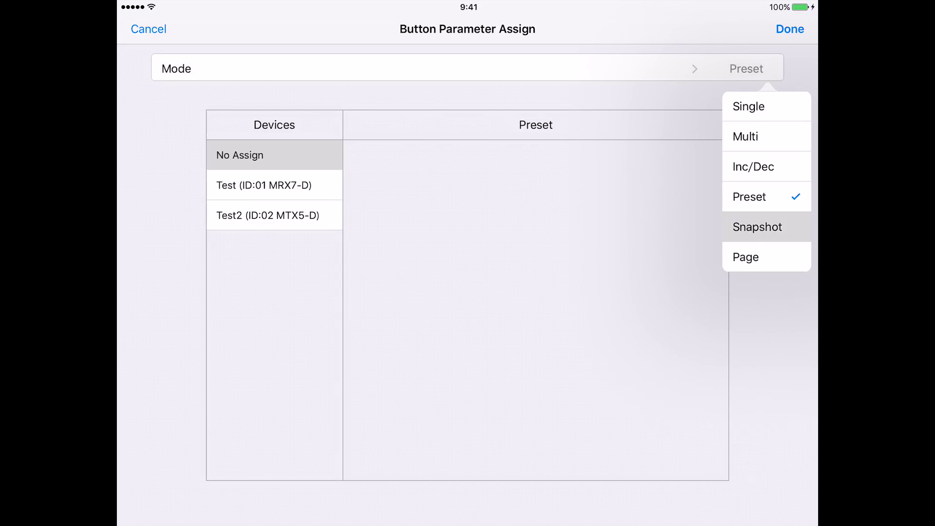
pyautogui.click(756, 226)
pyautogui.click(738, 68)
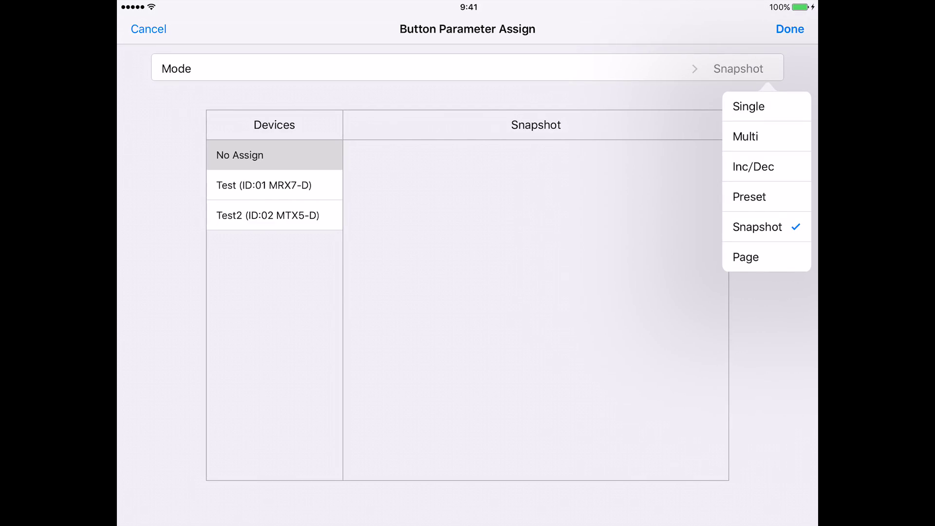
pyautogui.click(746, 256)
pyautogui.click(746, 68)
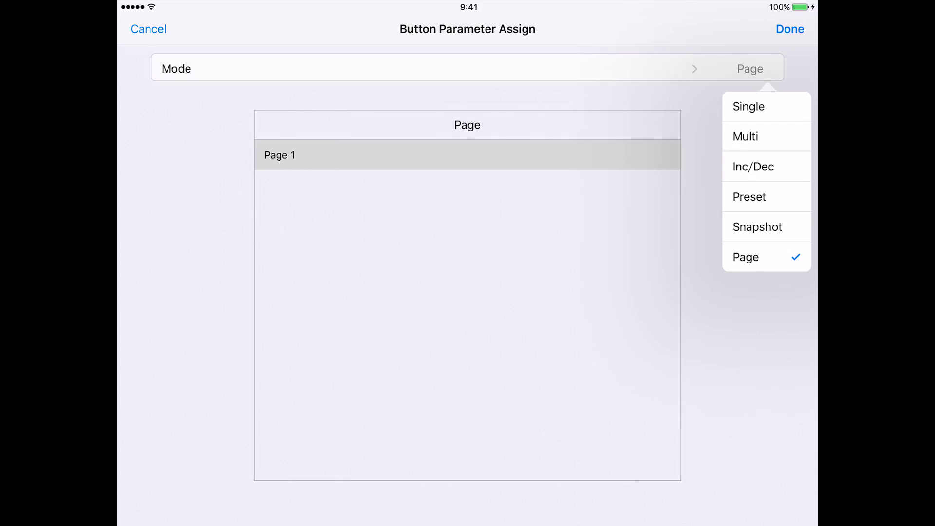
pyautogui.click(748, 104)
pyautogui.click(790, 28)
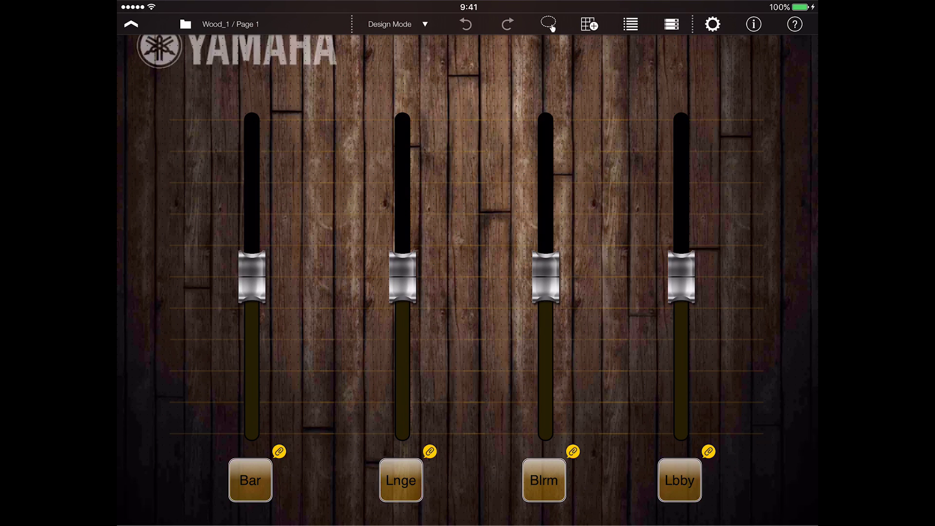
# Step: Return the page to Control Mode and switch on the iPad's Wi-Fi
pyautogui.click(398, 24)
pyautogui.click(415, 67)
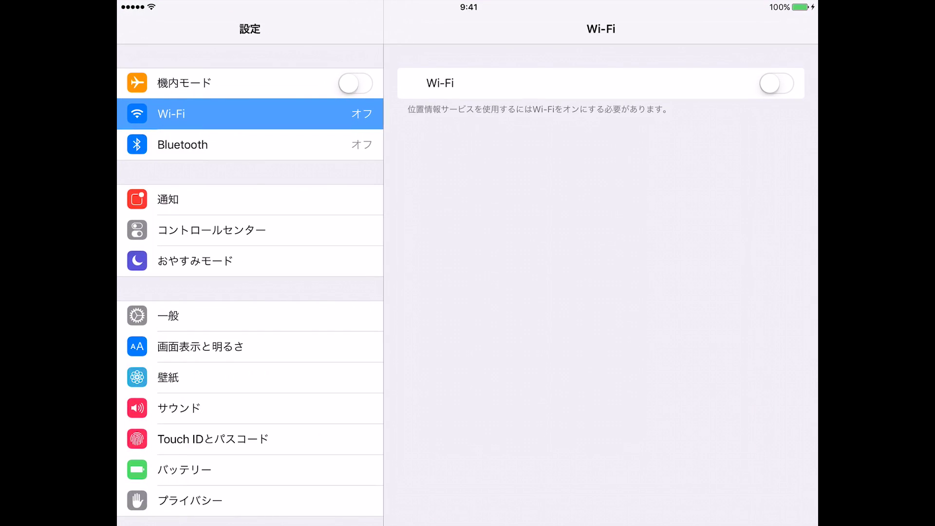
pyautogui.click(777, 84)
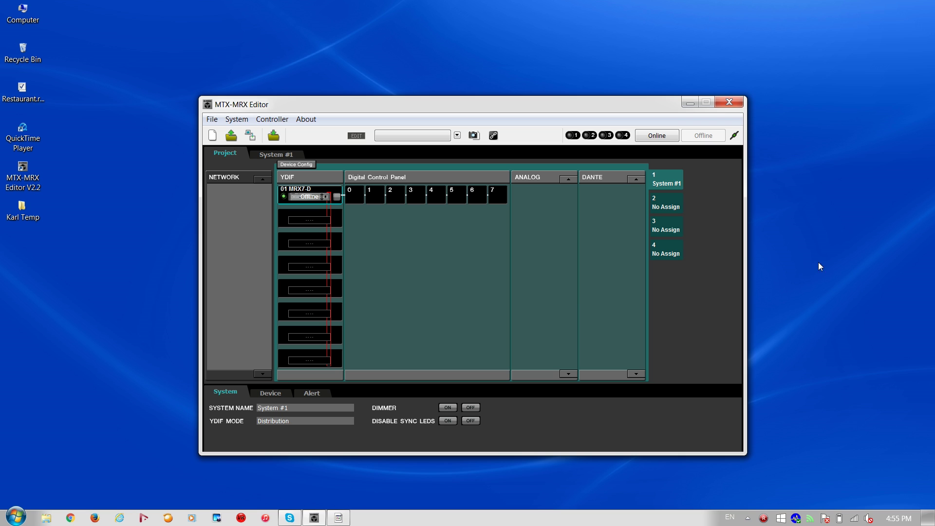
# Step: Send the project To Device and take System #1 online
pyautogui.click(656, 135)
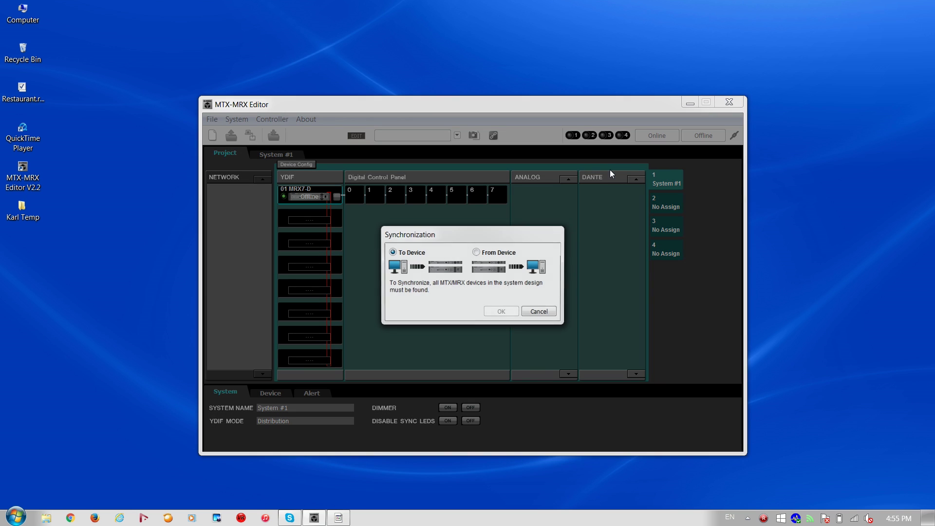
pyautogui.click(501, 311)
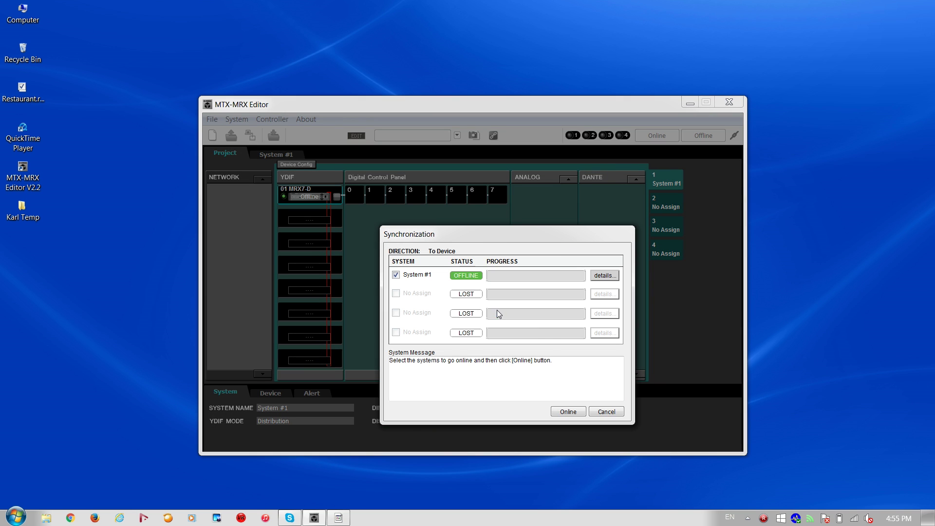
pyautogui.click(568, 411)
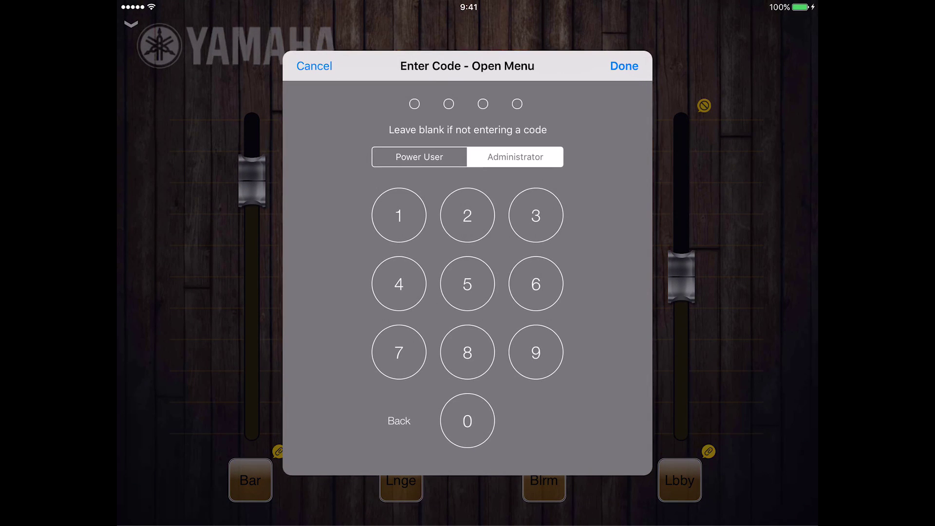
# Step: Skip the code prompt and check Online Devices for Test (ID:01 MRX7-D)
pyautogui.click(625, 66)
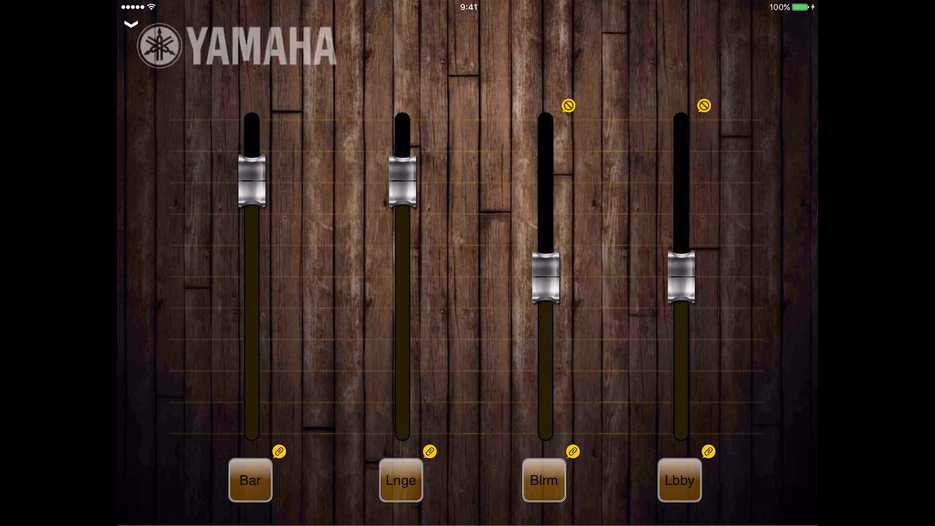
pyautogui.click(131, 24)
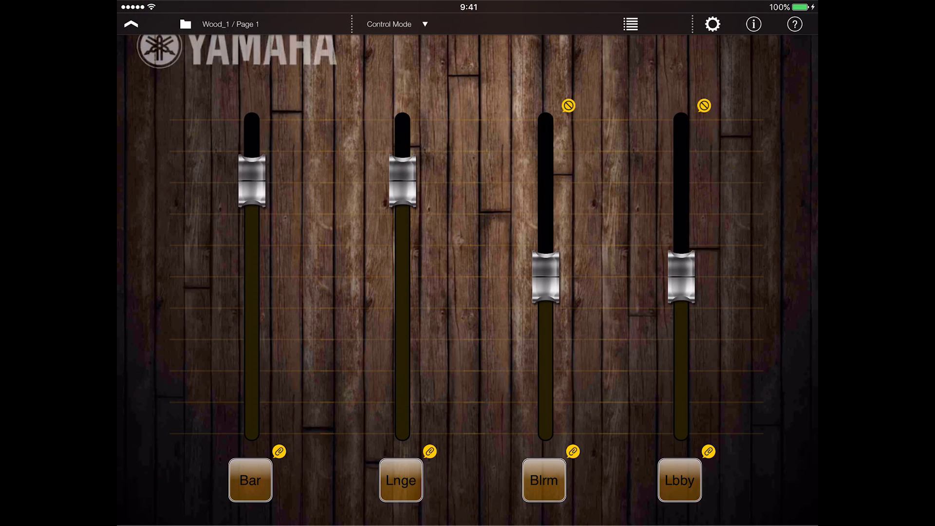
pyautogui.click(753, 24)
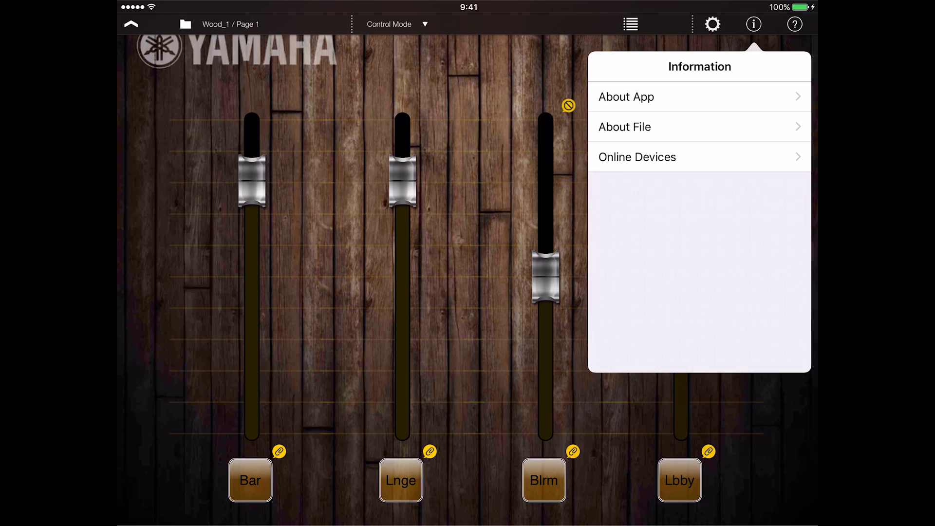
pyautogui.click(644, 156)
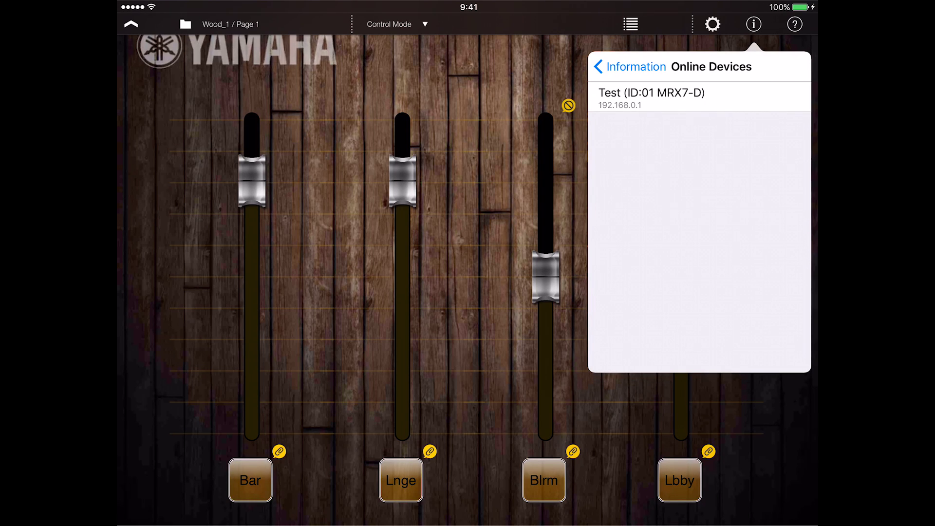